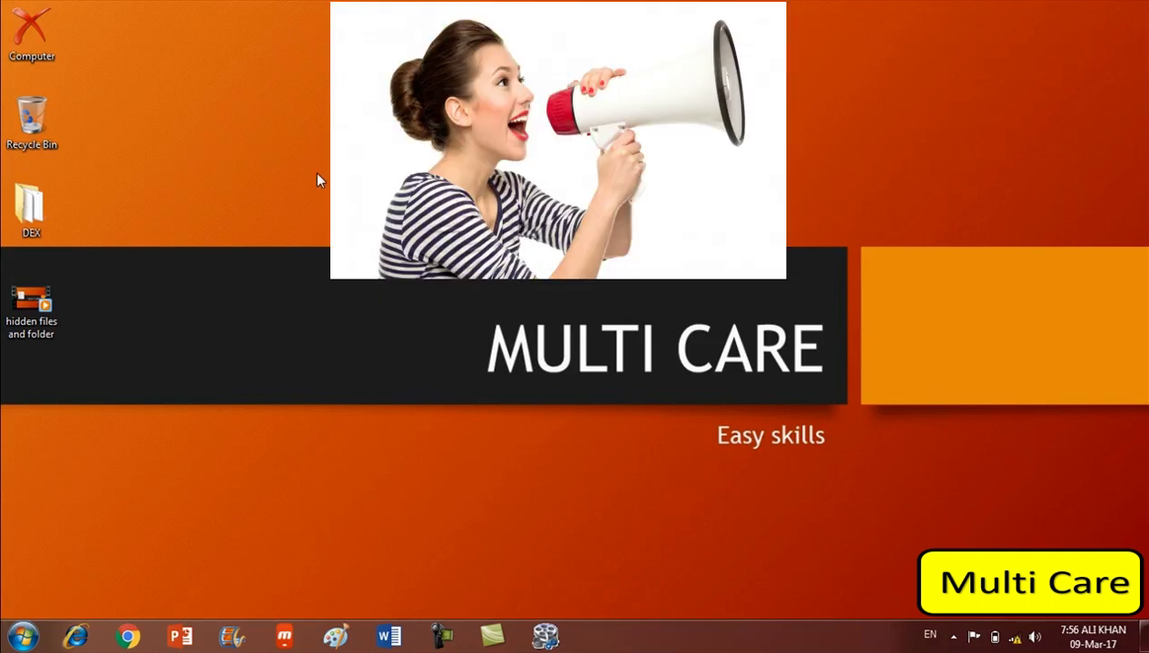
right_click(303, 124)
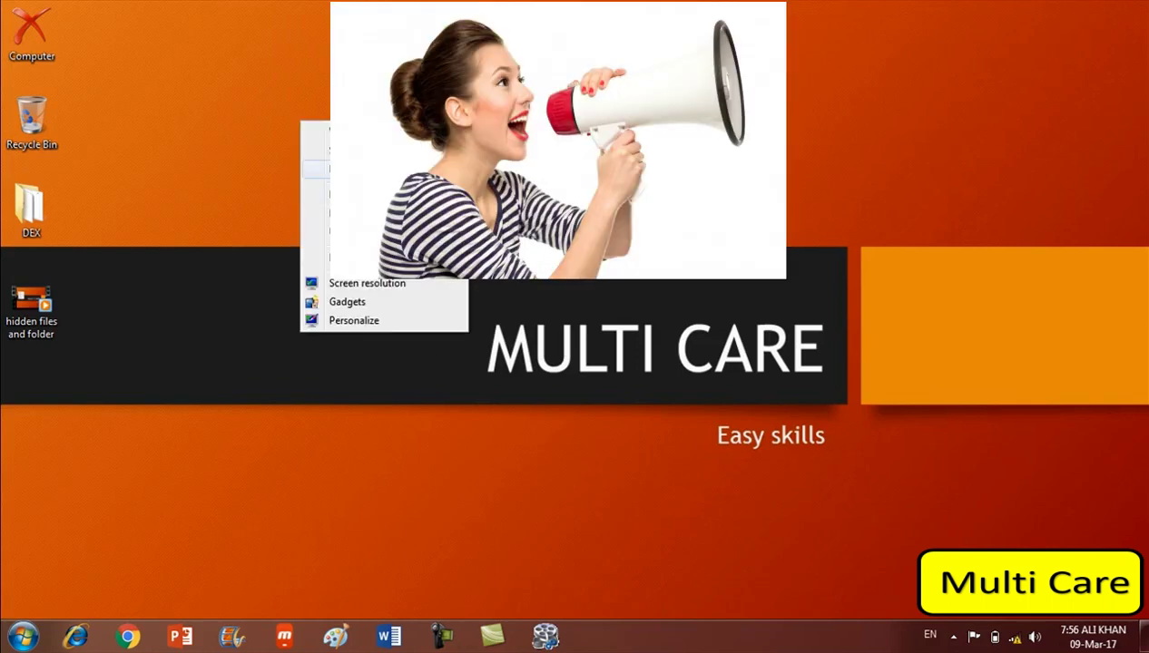
click(298, 146)
right_click(298, 146)
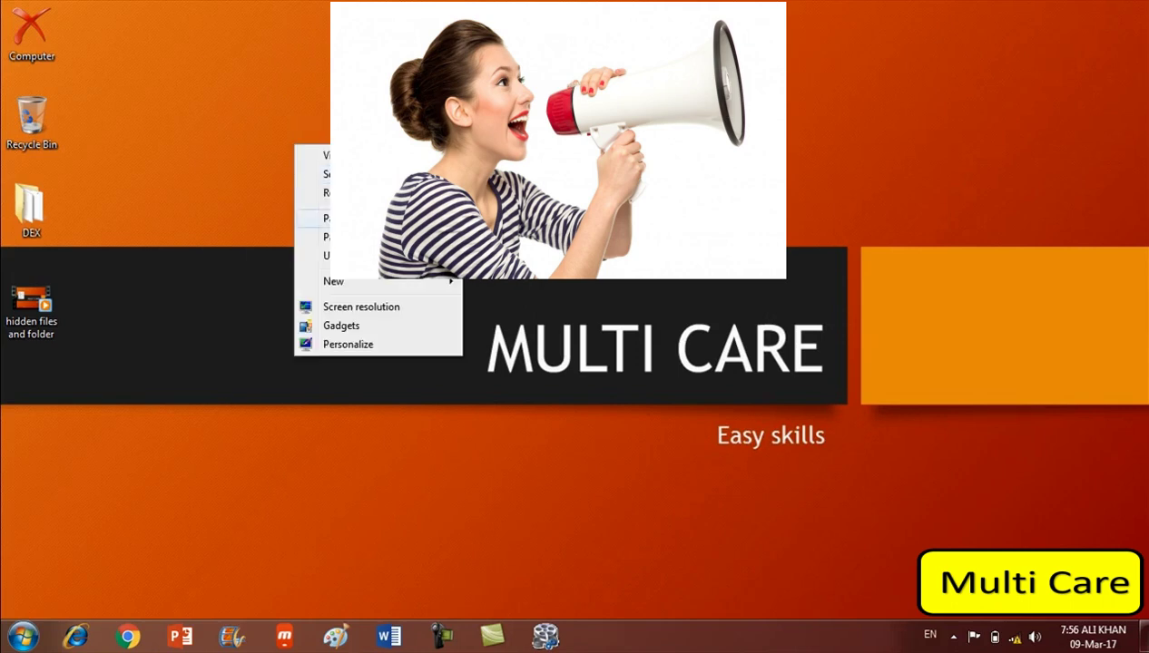
click(313, 192)
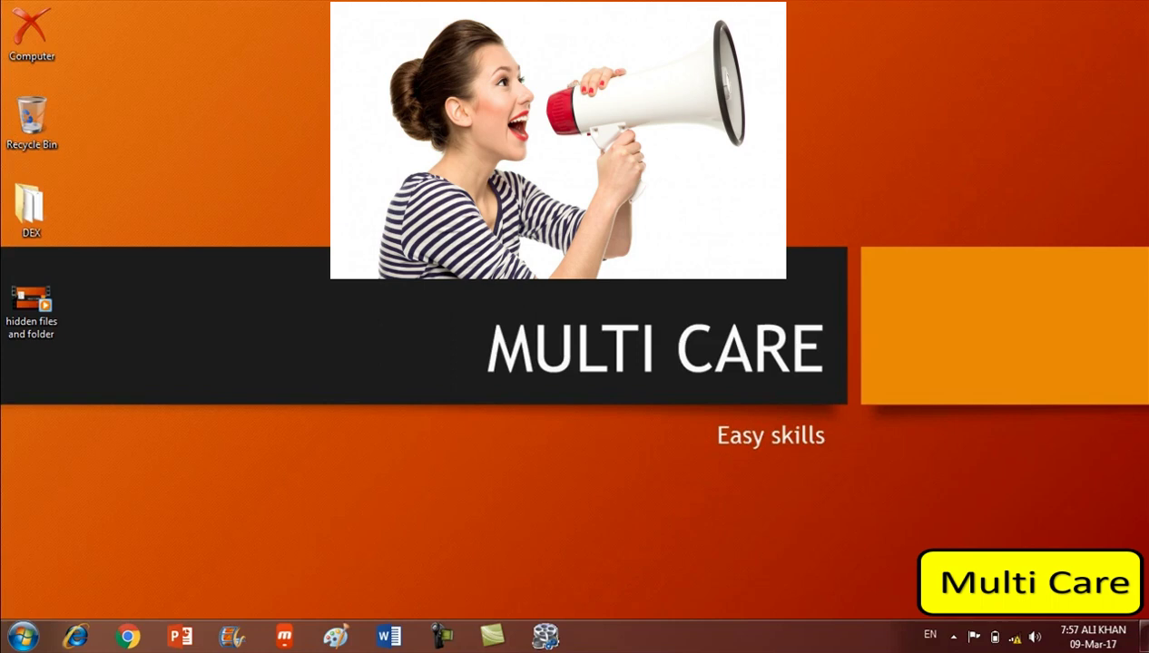
right_click(320, 112)
click(325, 156)
right_click(290, 143)
click(304, 192)
right_click(292, 171)
click(304, 220)
right_click(279, 263)
click(322, 313)
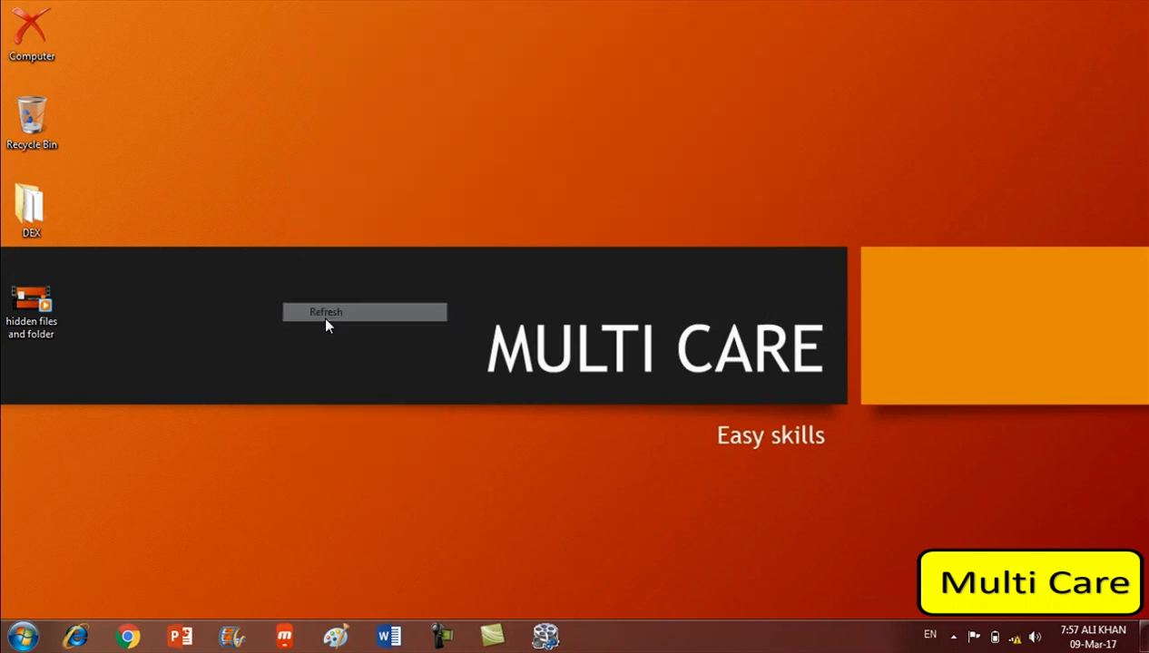
Open the Sound settings from the Control Panel.
click(22, 636)
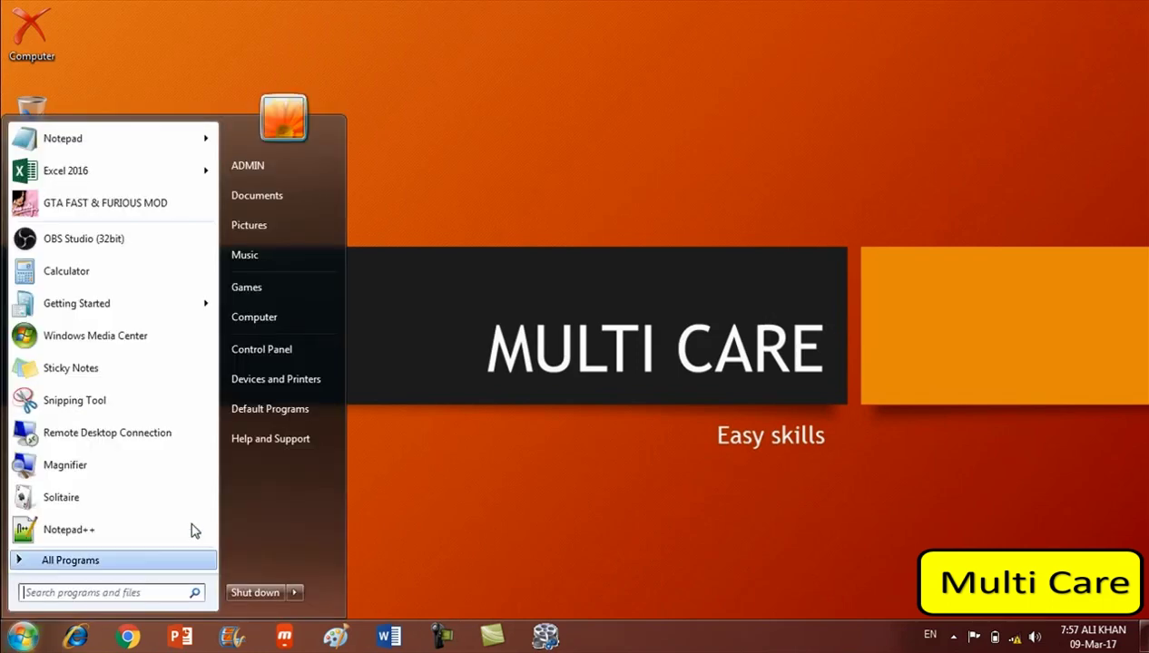
click(272, 350)
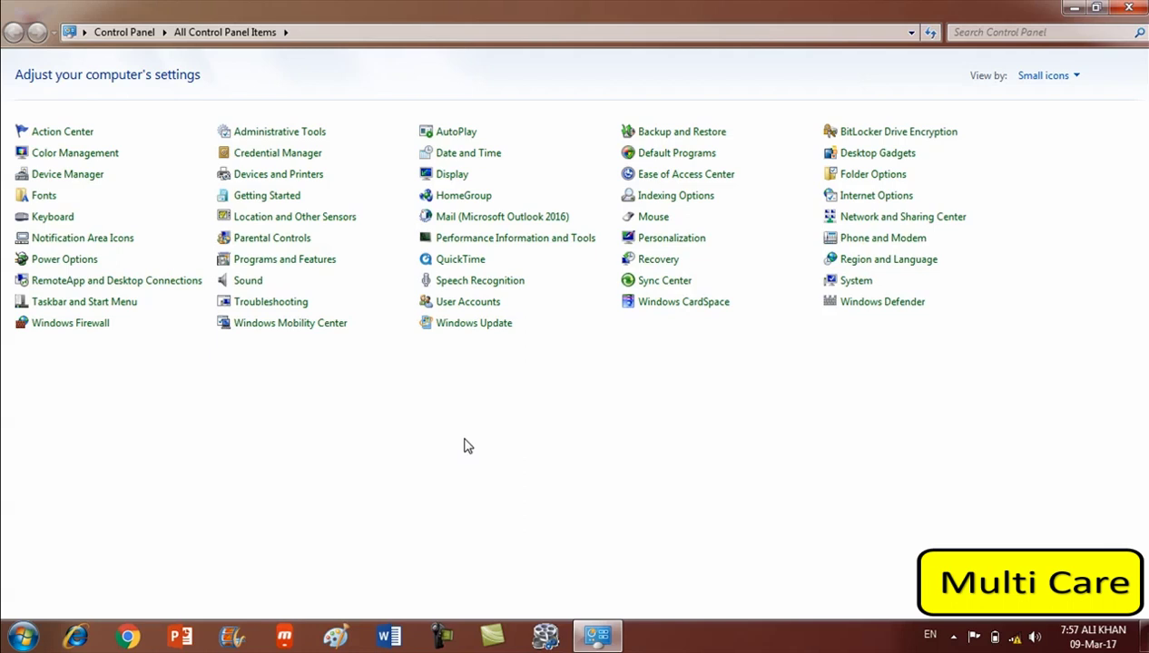
drag(195, 265, 317, 299)
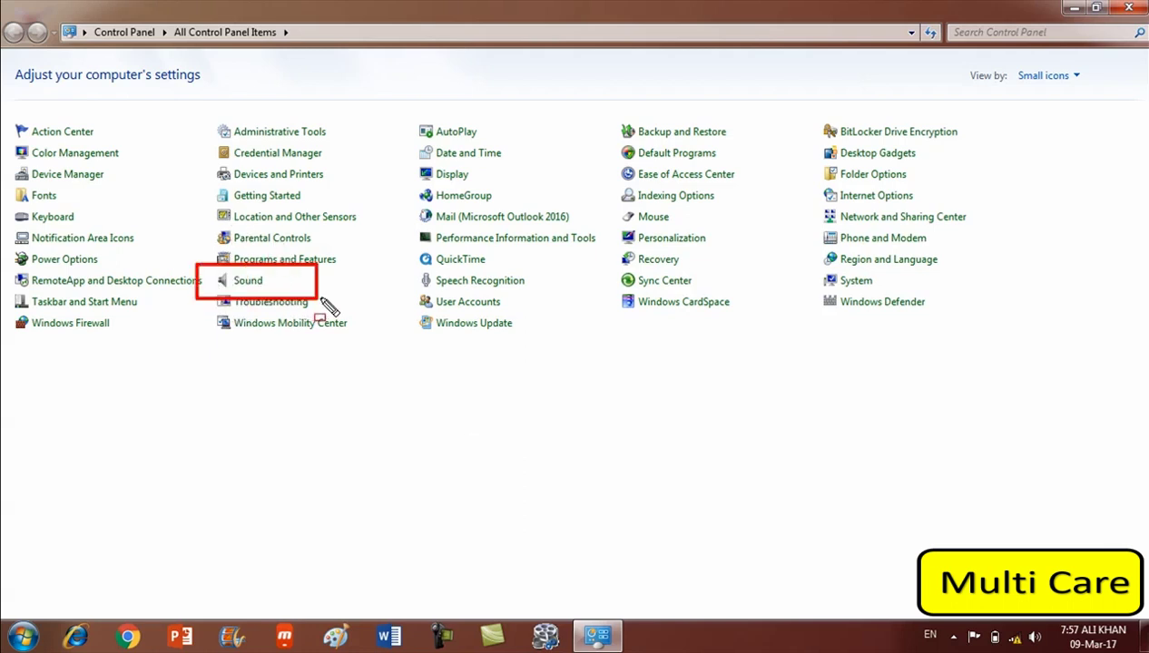
key(Escape)
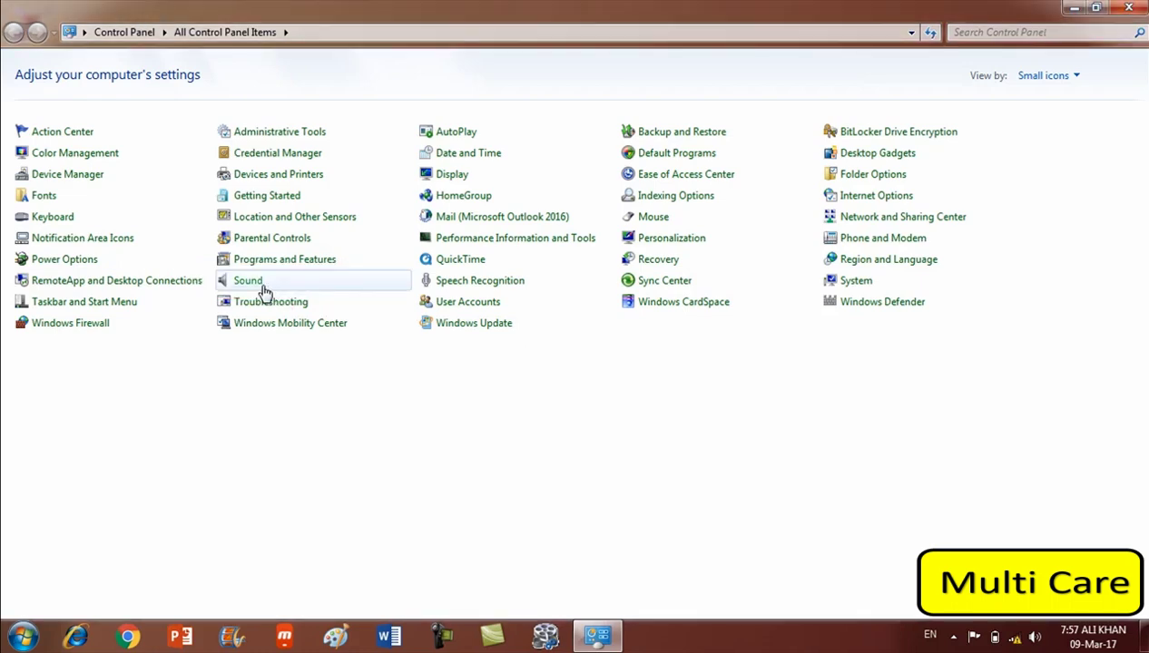
click(253, 287)
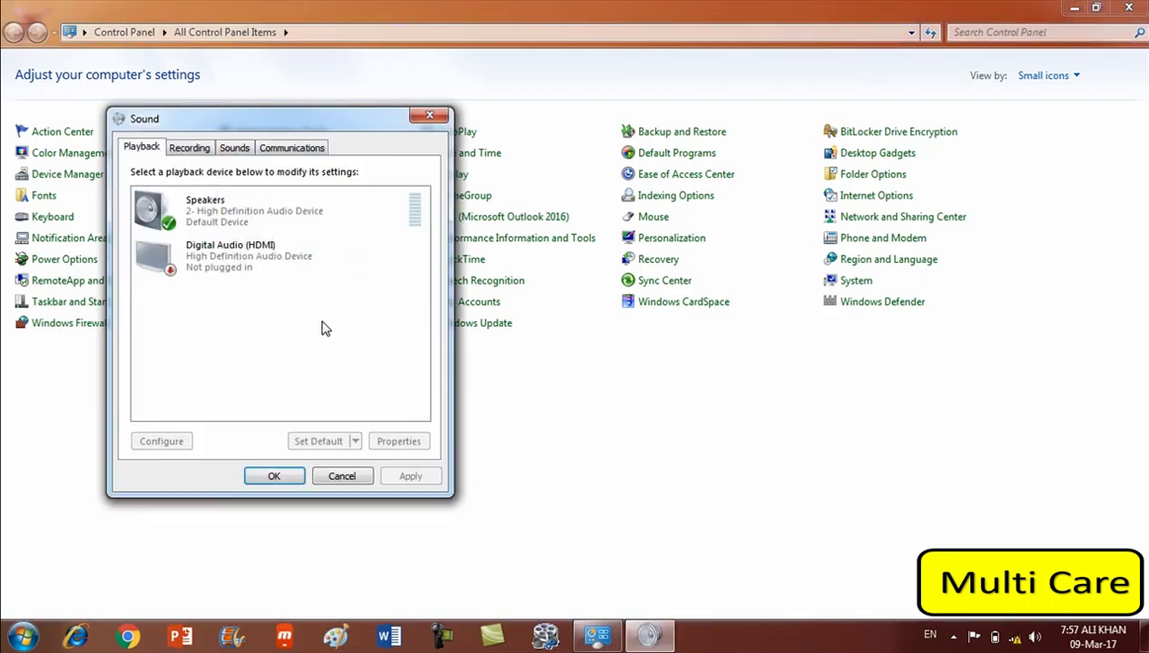
Move the Sound window aside and display the list of recording devices.
drag(315, 125, 636, 94)
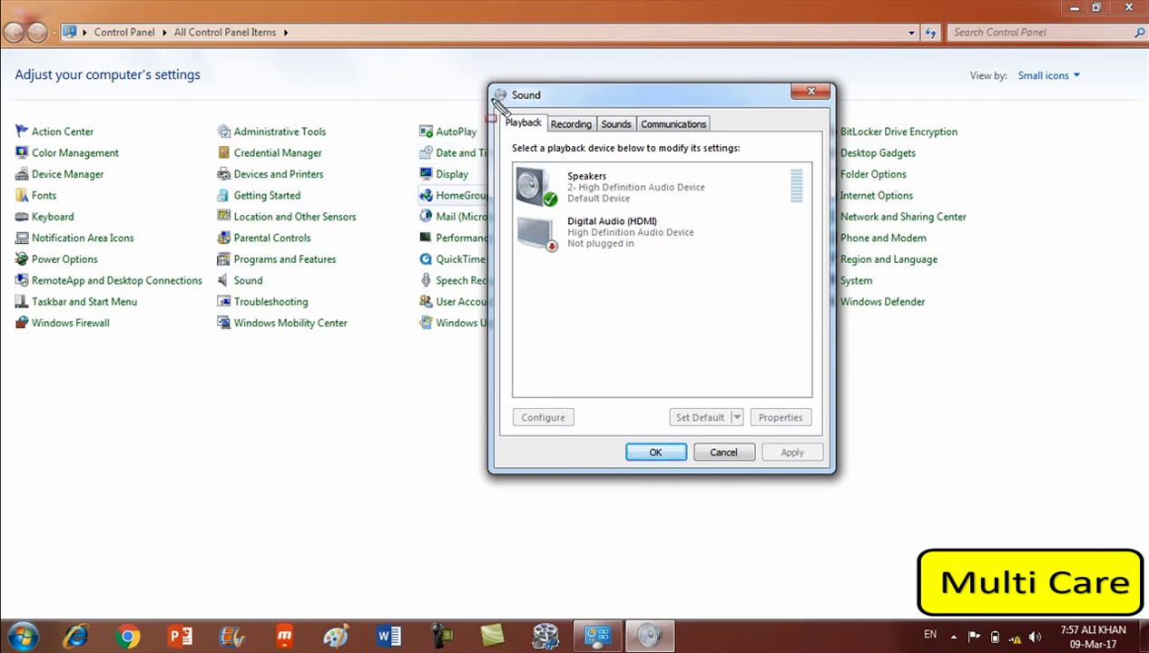
mouse_move(496, 100)
mouse_down()
mouse_move(497, 152)
mouse_move(775, 162)
mouse_up()
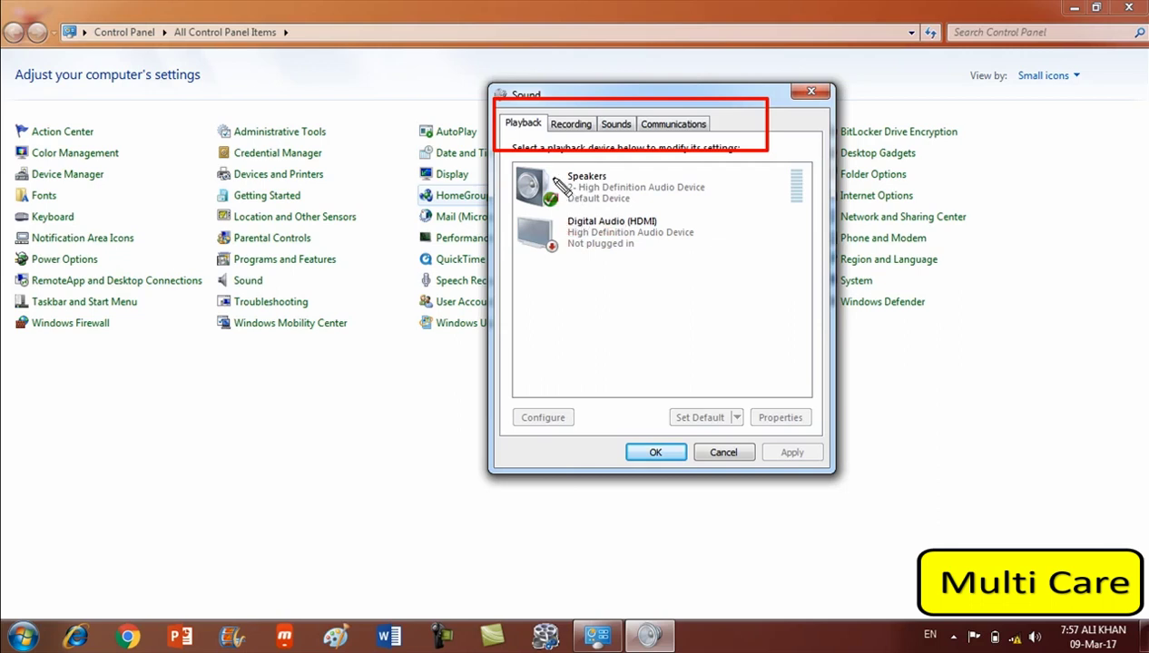
mouse_move(515, 167)
mouse_down()
mouse_move(645, 211)
mouse_move(817, 225)
mouse_up()
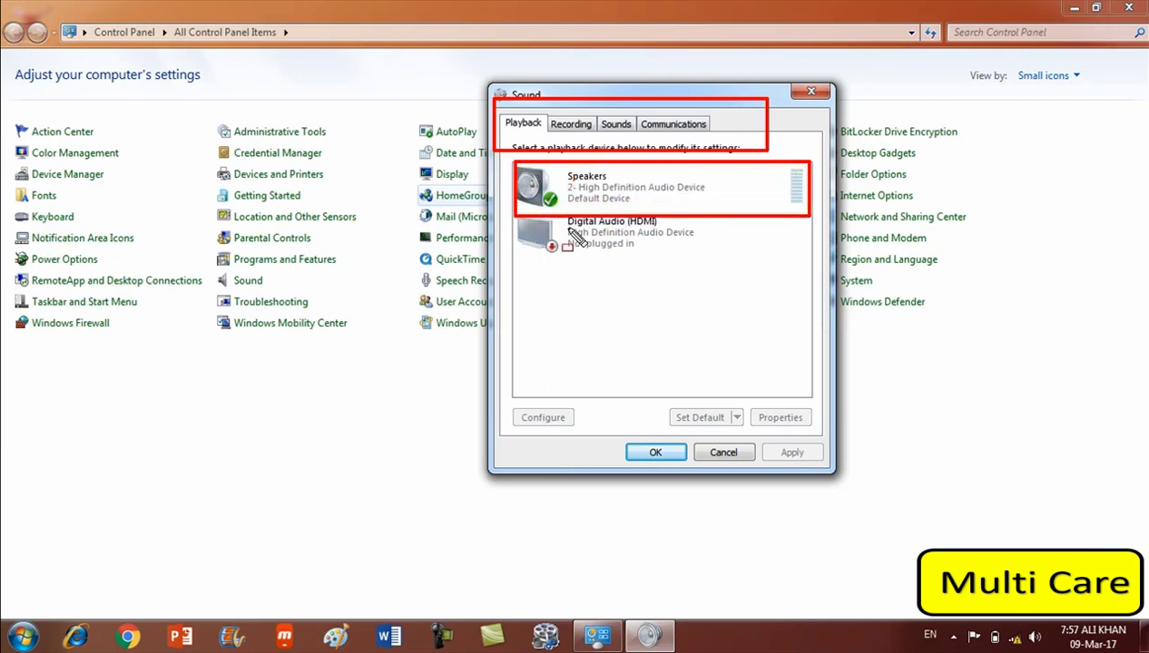
drag(598, 158, 595, 155)
click(573, 125)
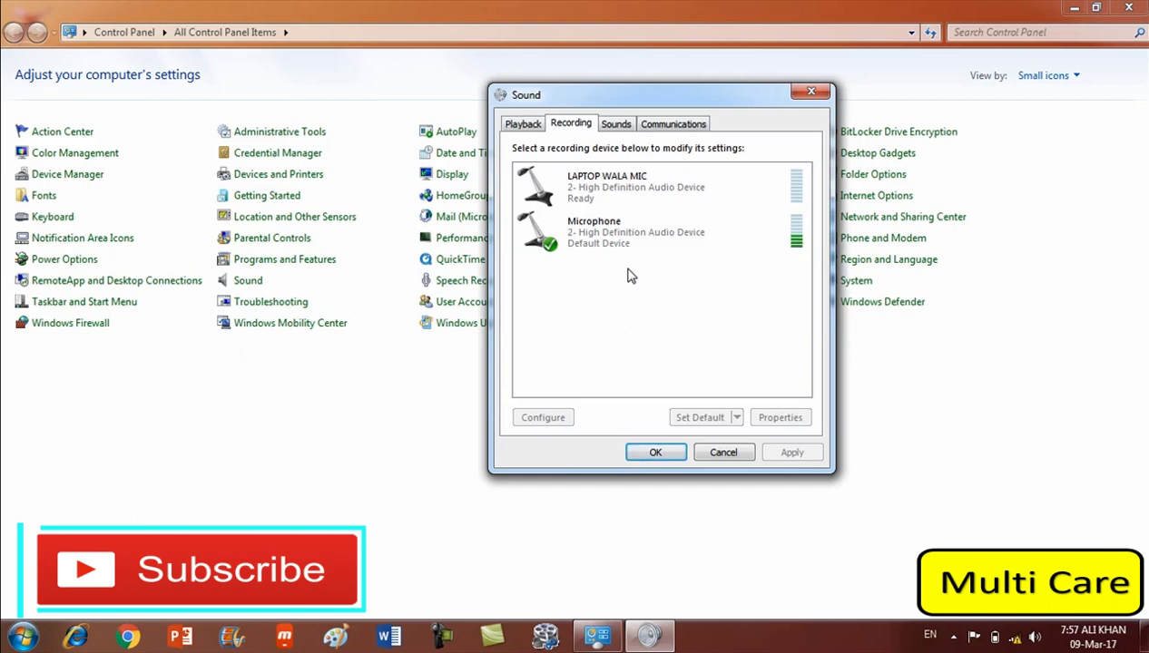
Open the properties of the default Microphone recording device.
click(574, 234)
click(601, 187)
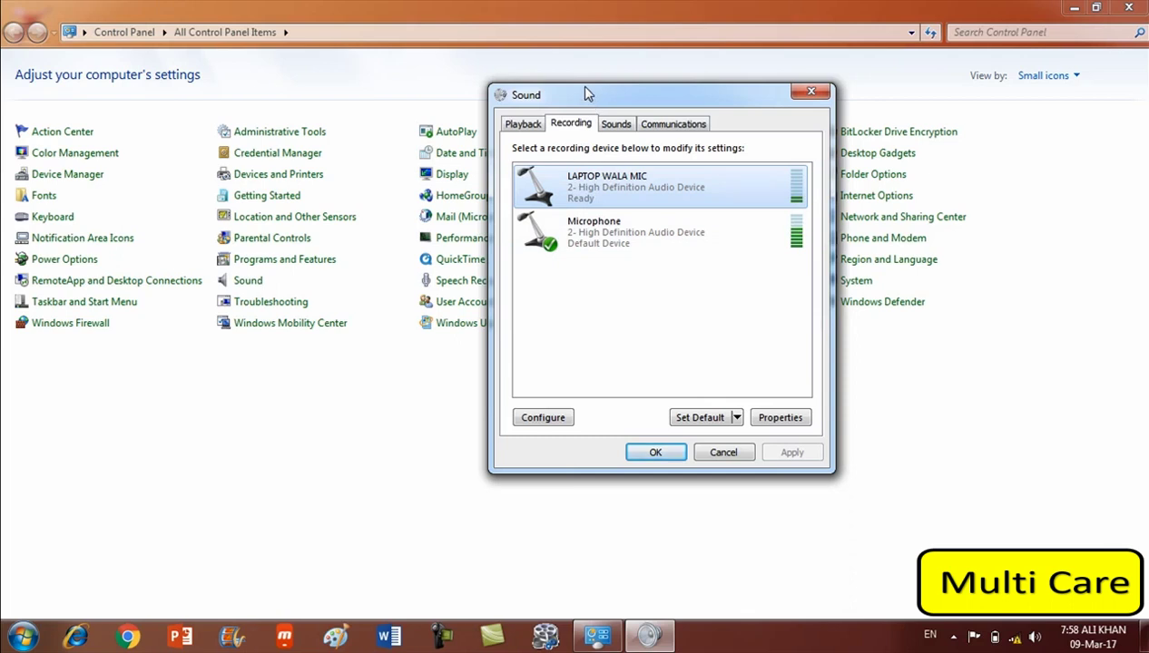
drag(578, 85, 573, 65)
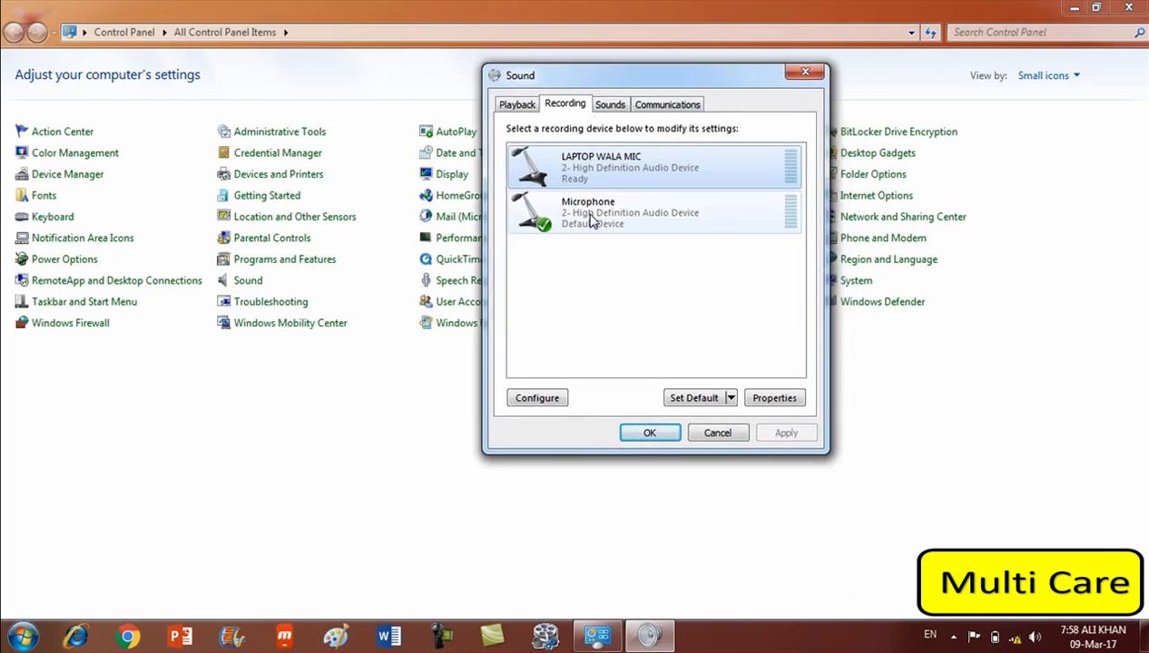
mouse_move(505, 182)
mouse_down()
mouse_move(515, 238)
mouse_move(788, 247)
mouse_up()
key(Escape)
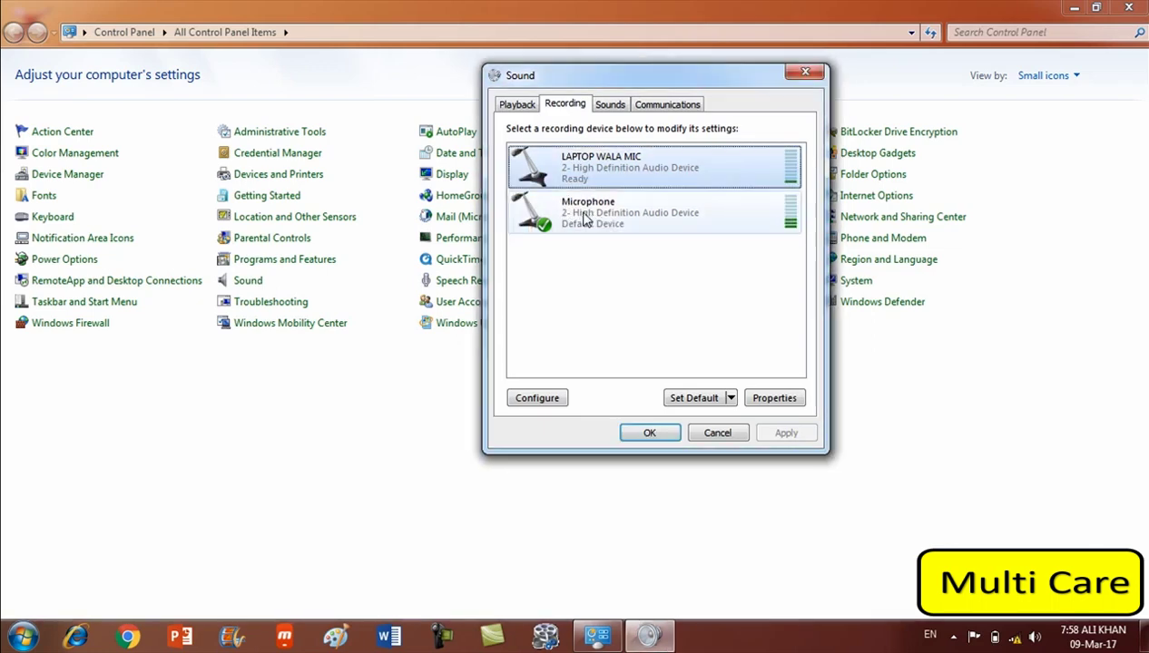
right_click(575, 216)
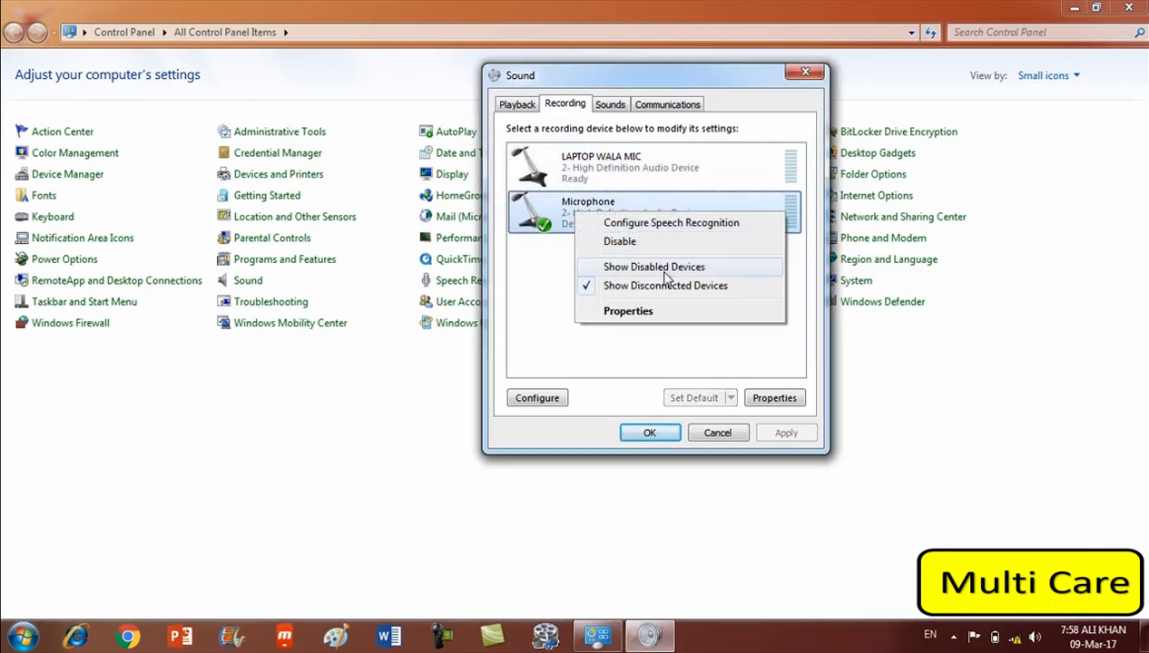
click(628, 312)
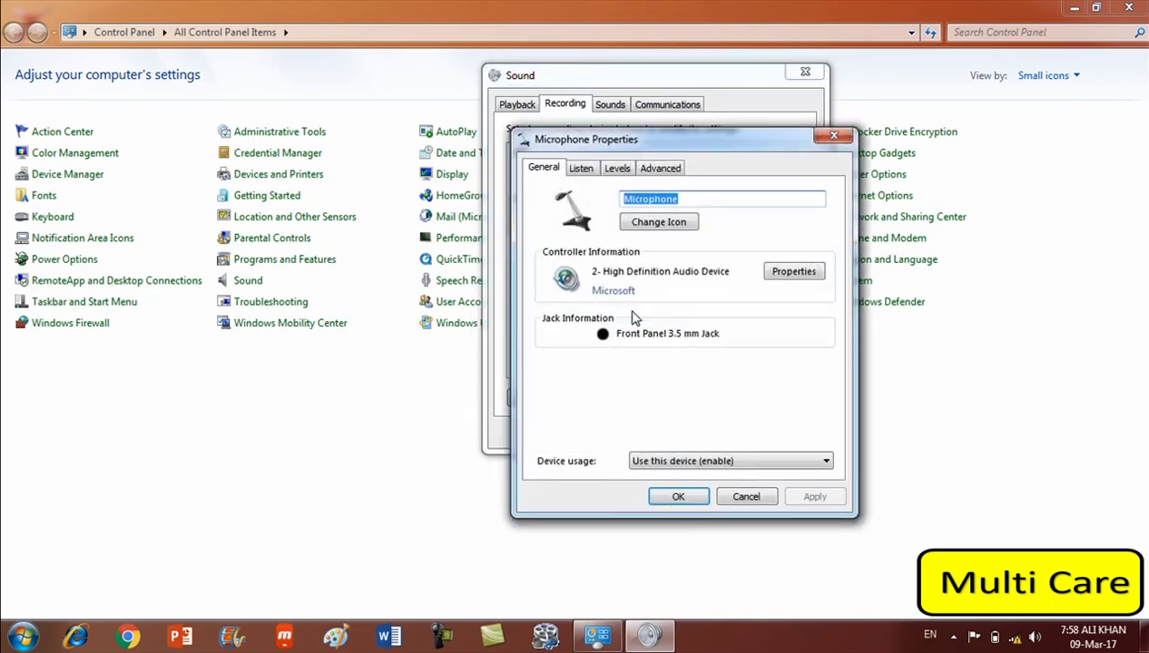
Enable Listen to this device for the Microphone, apply the change, and confirm both the properties and Sound dialogs.
drag(622, 134, 541, 119)
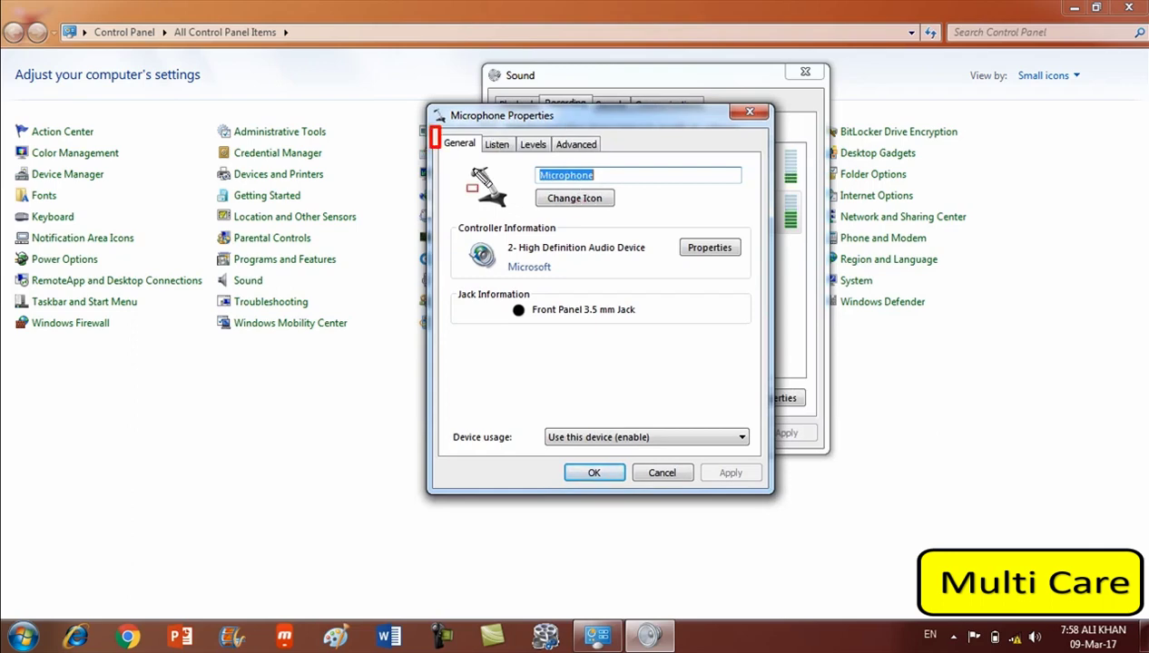
drag(430, 128, 687, 165)
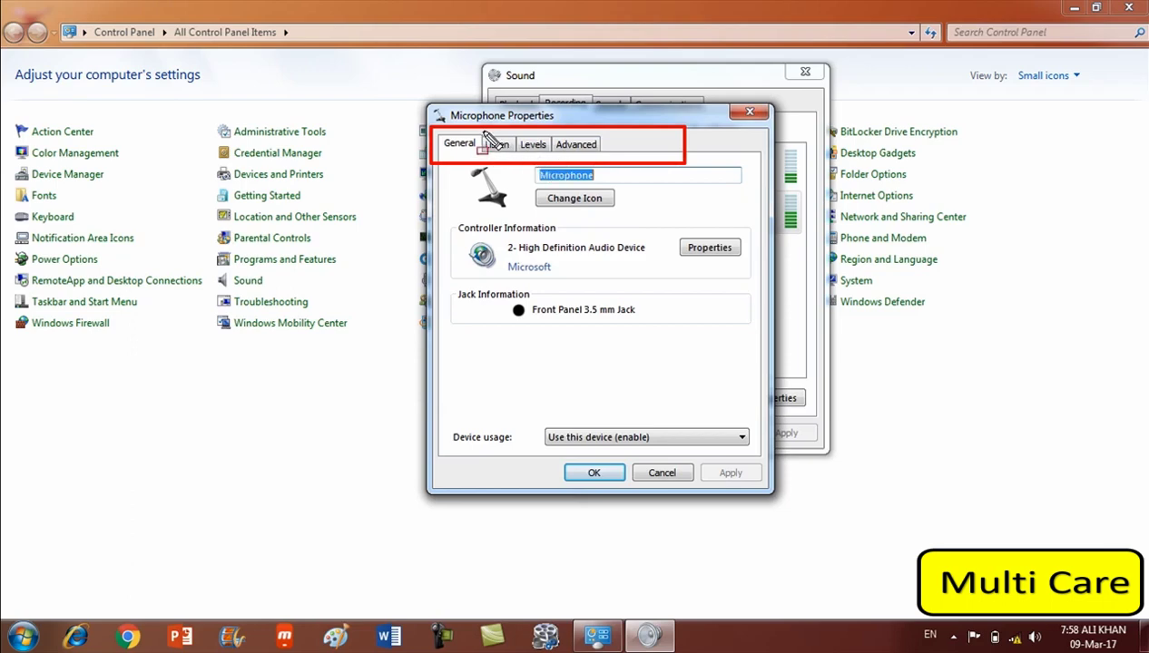
drag(476, 128, 518, 163)
click(498, 147)
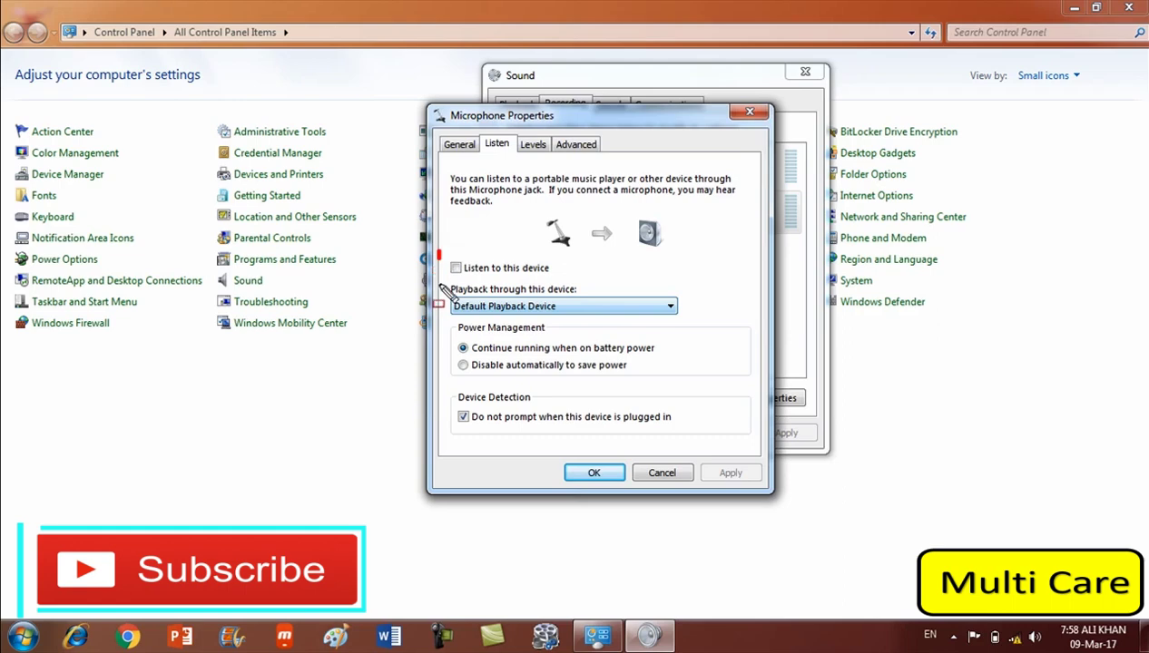
drag(439, 253, 600, 288)
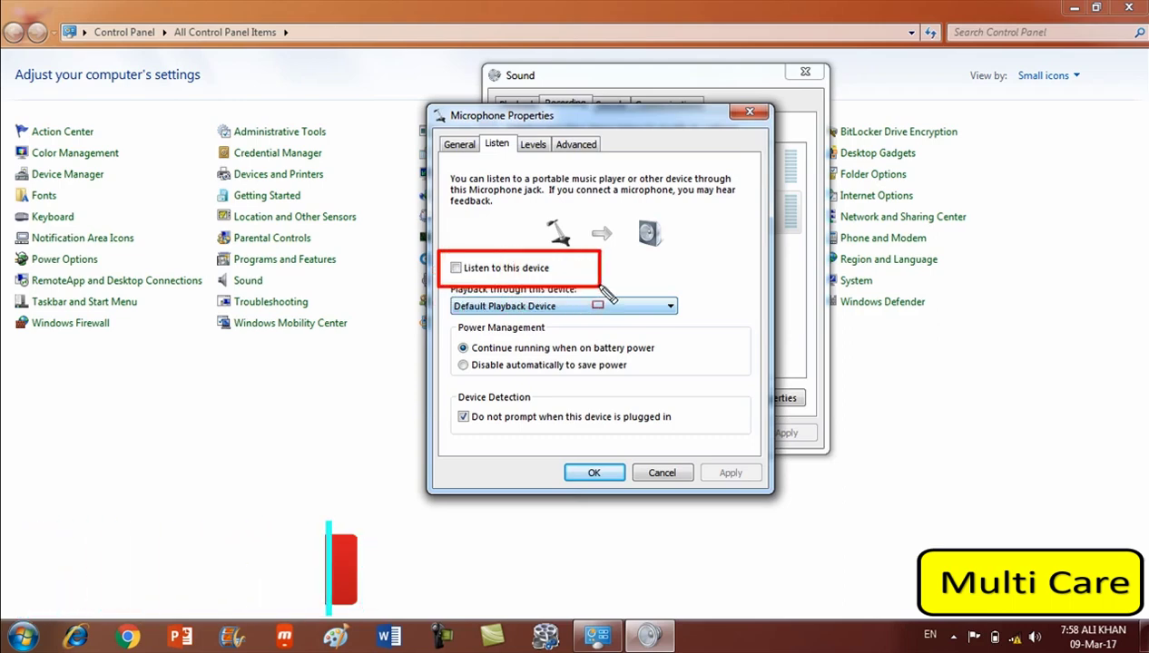
key(Escape)
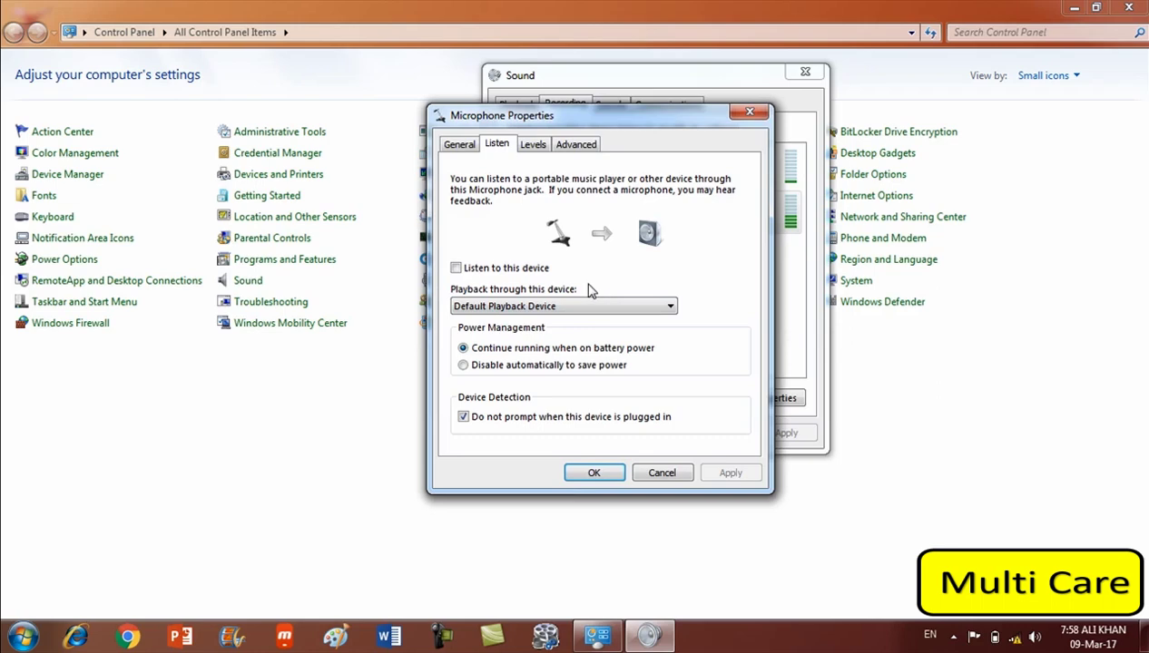
click(457, 268)
click(727, 474)
click(592, 476)
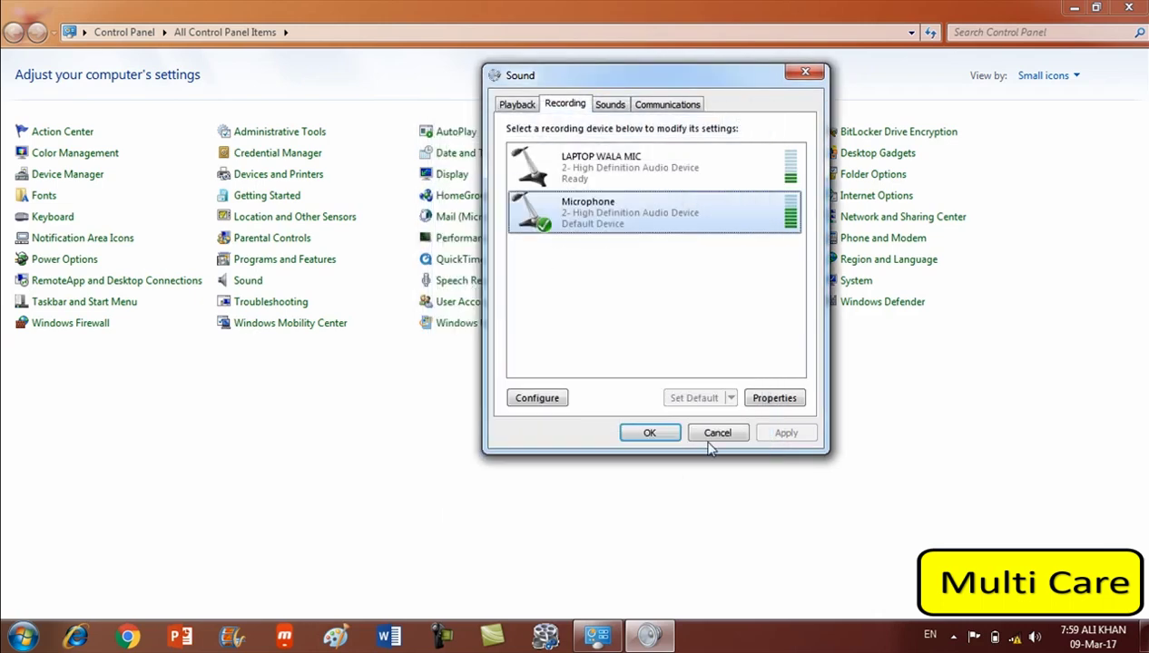
click(650, 435)
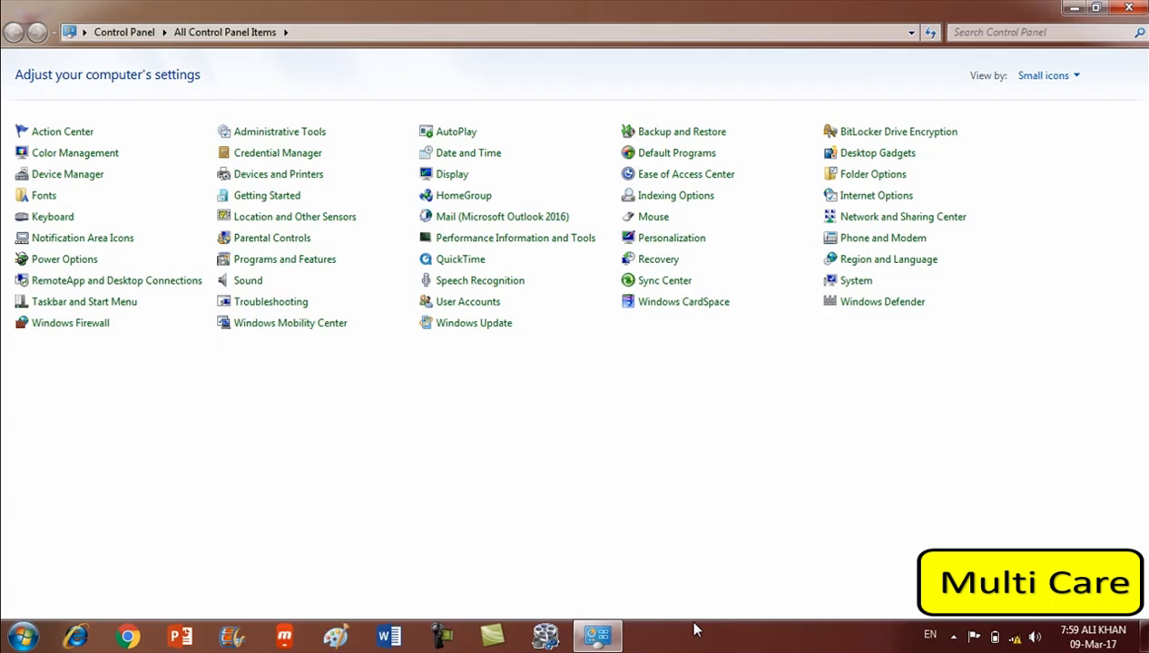
Reopen the Sound settings and display the Listen options of the default Microphone recording device.
click(261, 284)
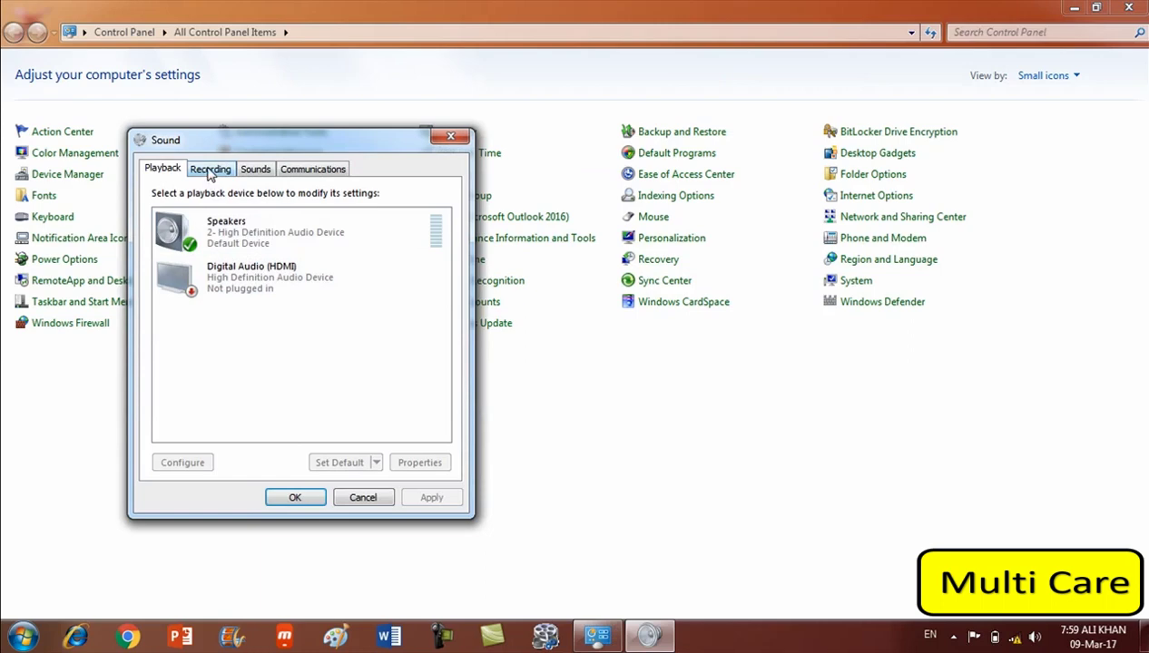
click(210, 169)
click(227, 272)
right_click(212, 276)
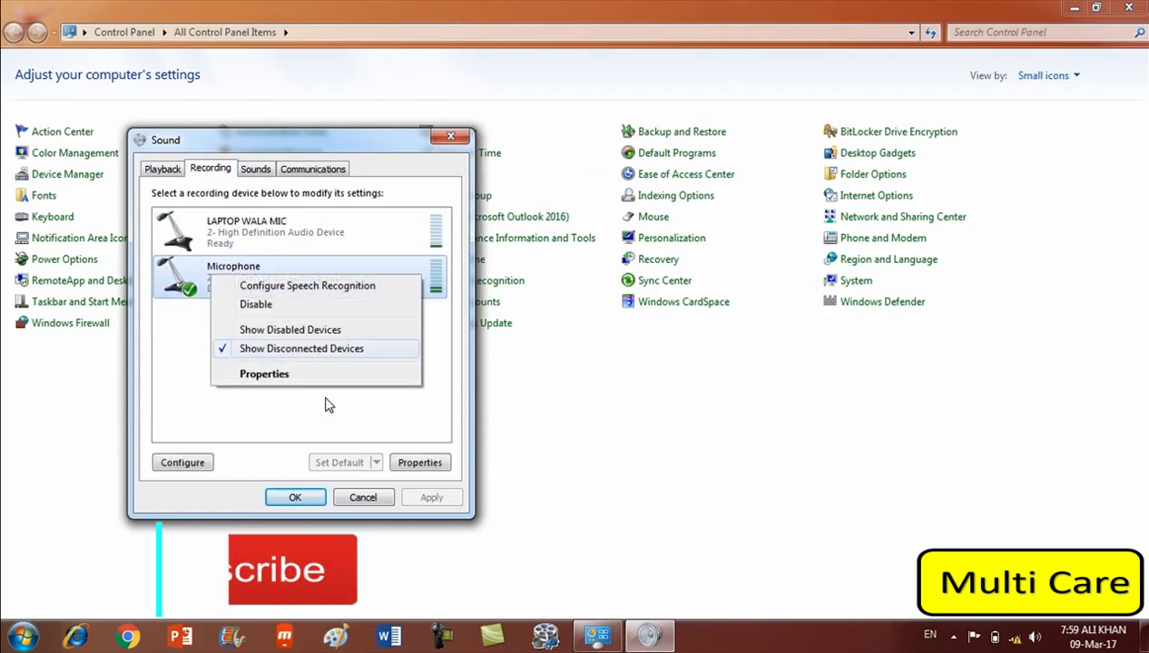
click(270, 373)
click(228, 237)
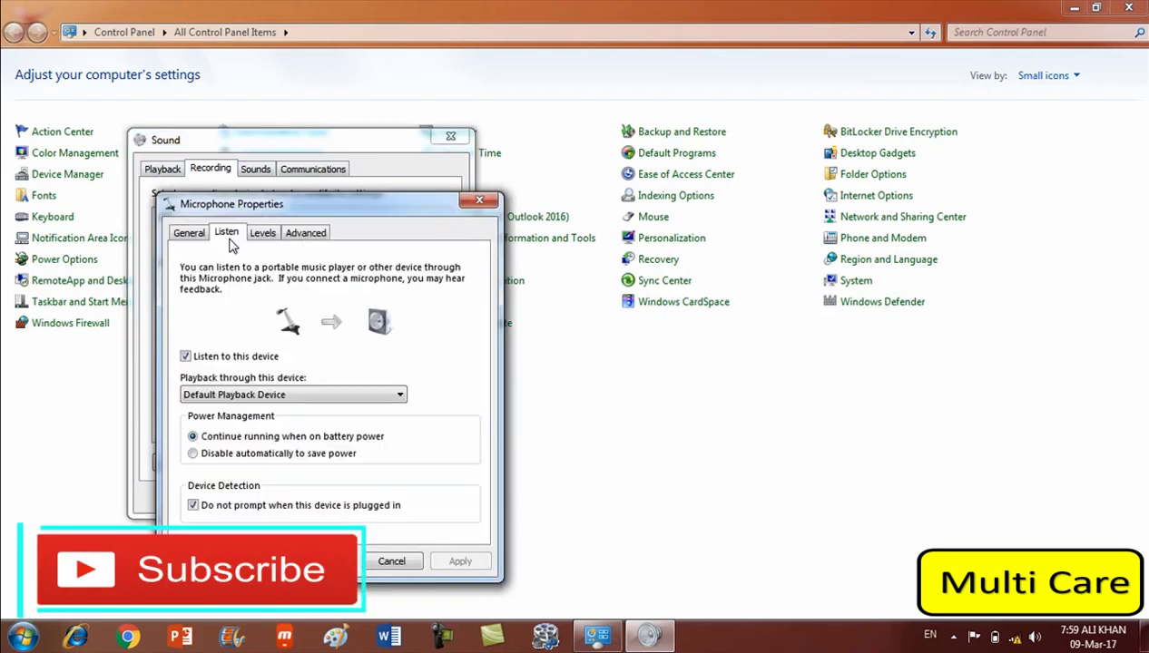
Turn off Listen to this device for the Microphone, apply it, and close the sound dialogs and the Control Panel.
click(202, 358)
click(202, 358)
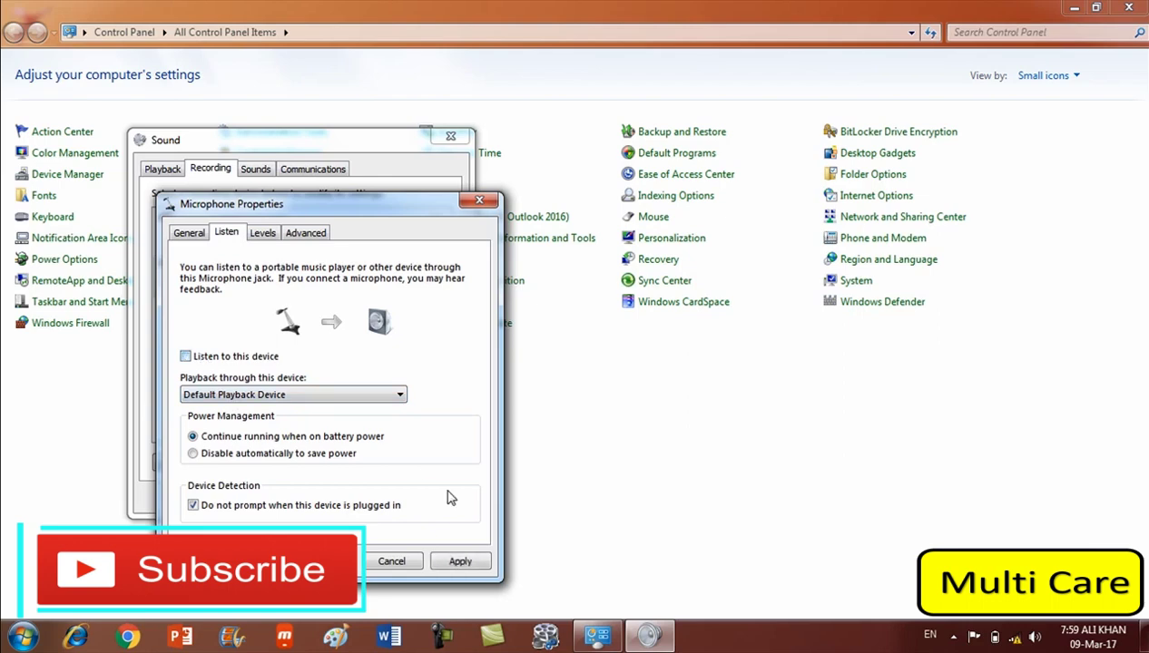
click(462, 555)
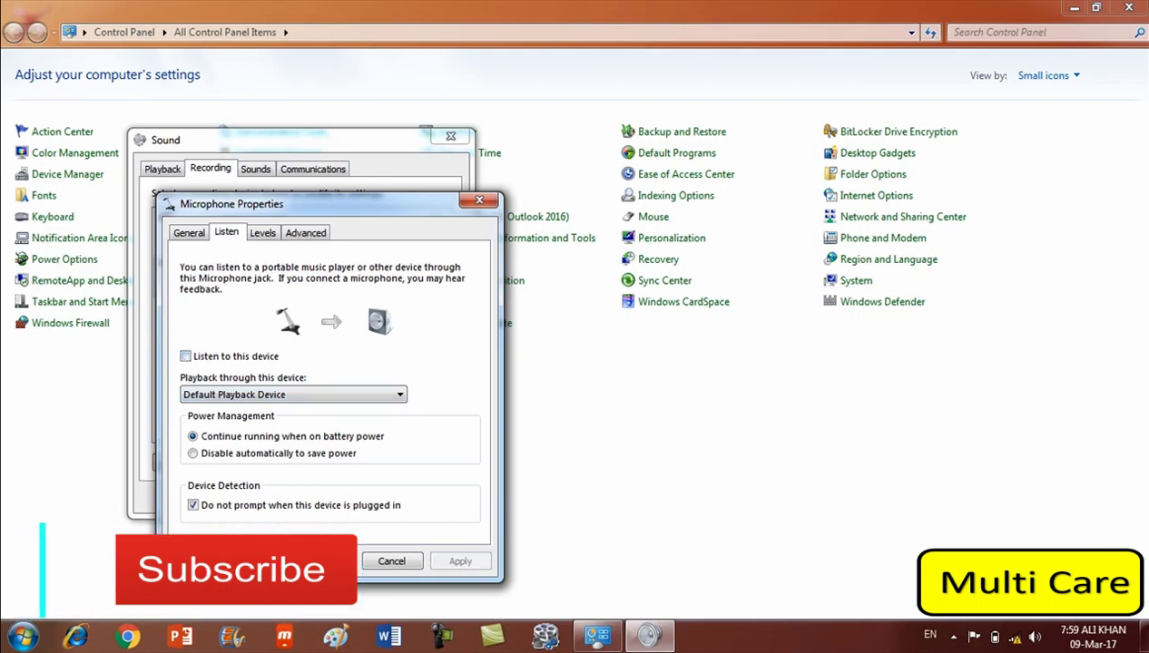
click(326, 561)
click(295, 499)
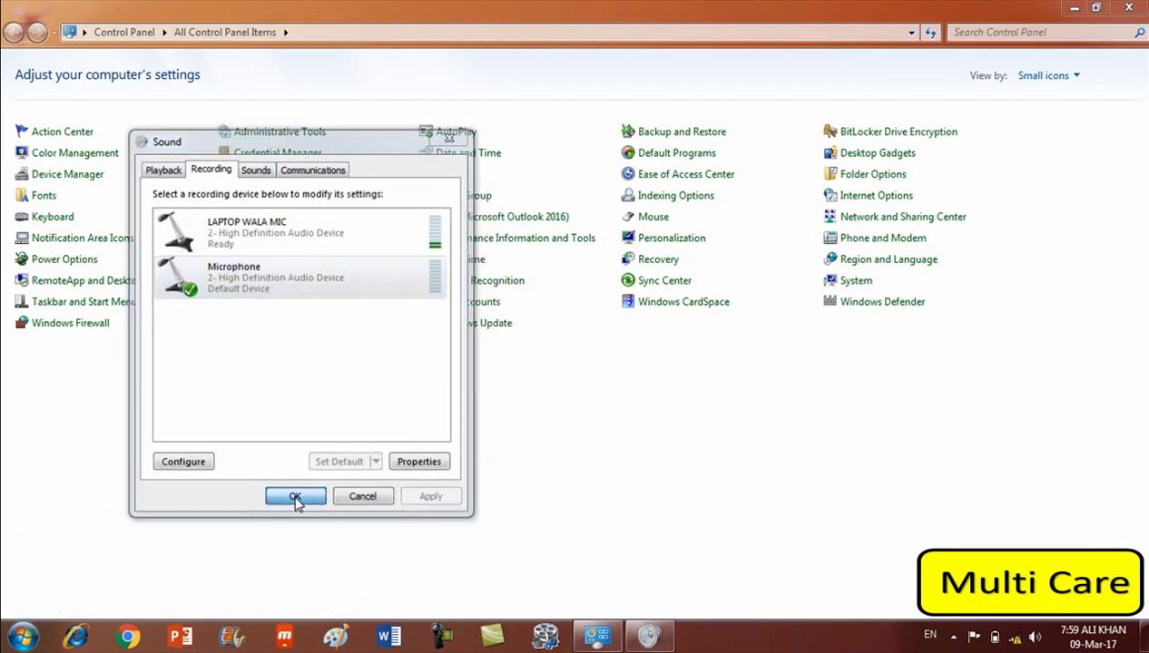
click(1141, 7)
right_click(402, 127)
click(453, 178)
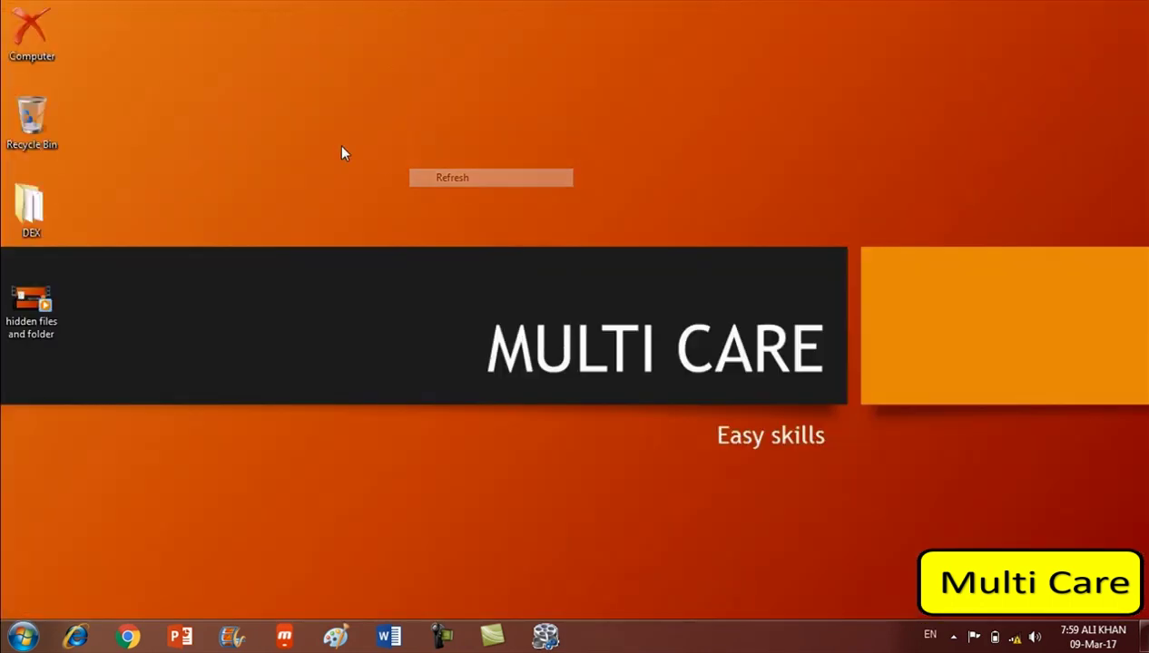
right_click(341, 153)
click(388, 197)
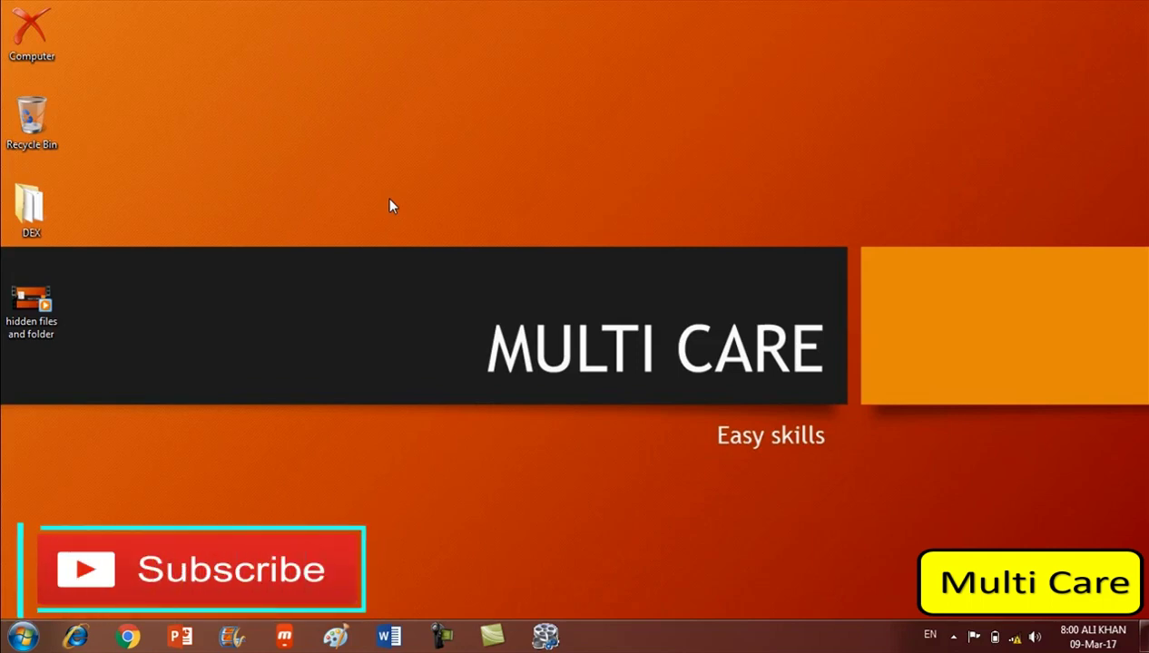
Open the Computer window from the desktop to view the drives.
click(15, 15)
double_click(16, 16)
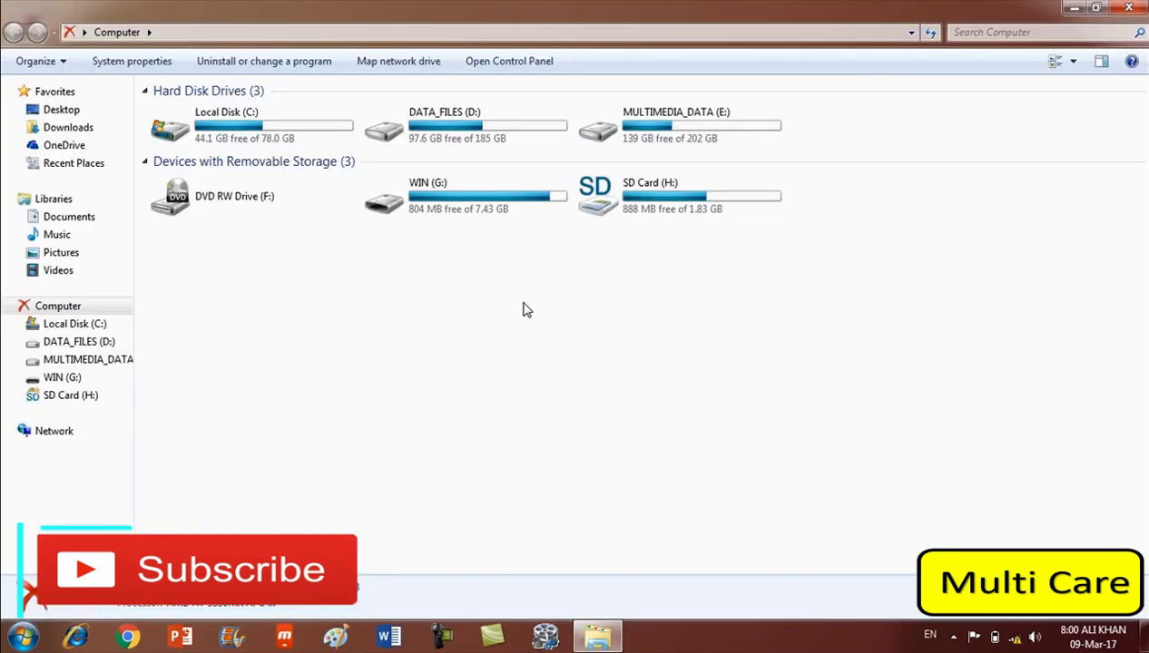